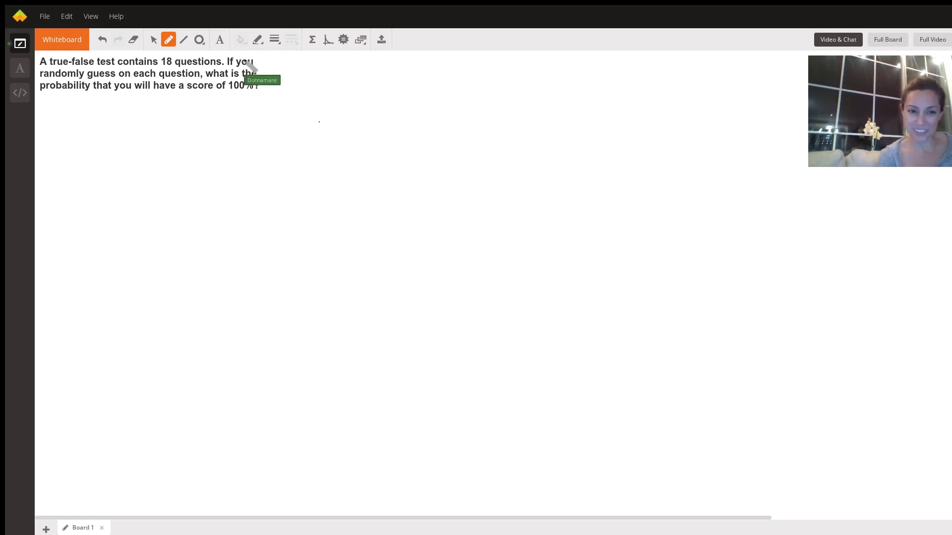
- Handwrite "P = 0.5" beneath the question with the pencil
mouse_move(88, 106)
left_mouse_down()
mouse_move(89, 121)
mouse_move(110, 105)
left_mouse_up()
left_click_drag(102, 109, 110, 109)
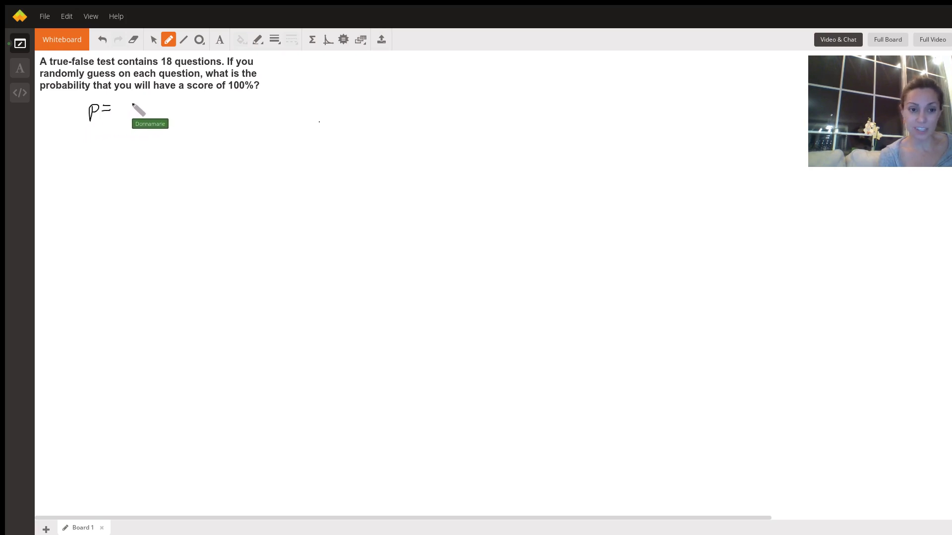
mouse_move(130, 101)
left_mouse_down()
mouse_move(159, 113)
mouse_move(171, 100)
left_mouse_up()
left_click(145, 108)
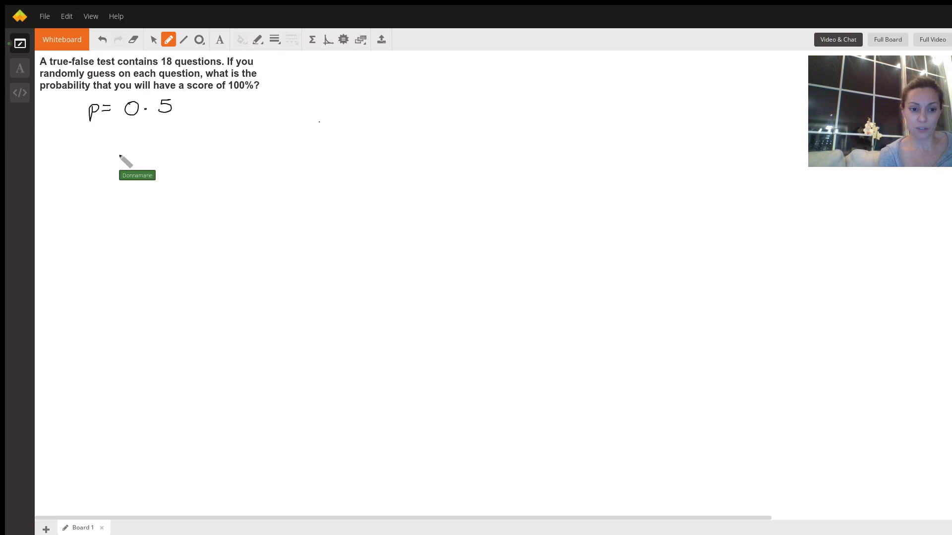
- Write "(0.5)^18 =" on the next line below
left_click_drag(118, 137, 148, 148)
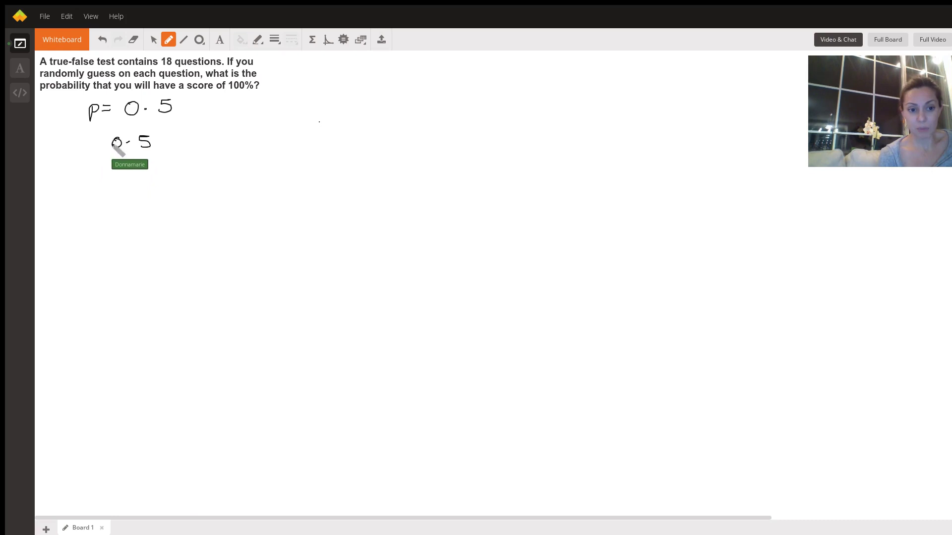
left_click_drag(115, 131, 115, 157)
mouse_move(151, 130)
left_mouse_down()
mouse_move(153, 154)
mouse_move(171, 130)
mouse_move(189, 138)
left_mouse_up()
left_click_drag(183, 143, 191, 141)
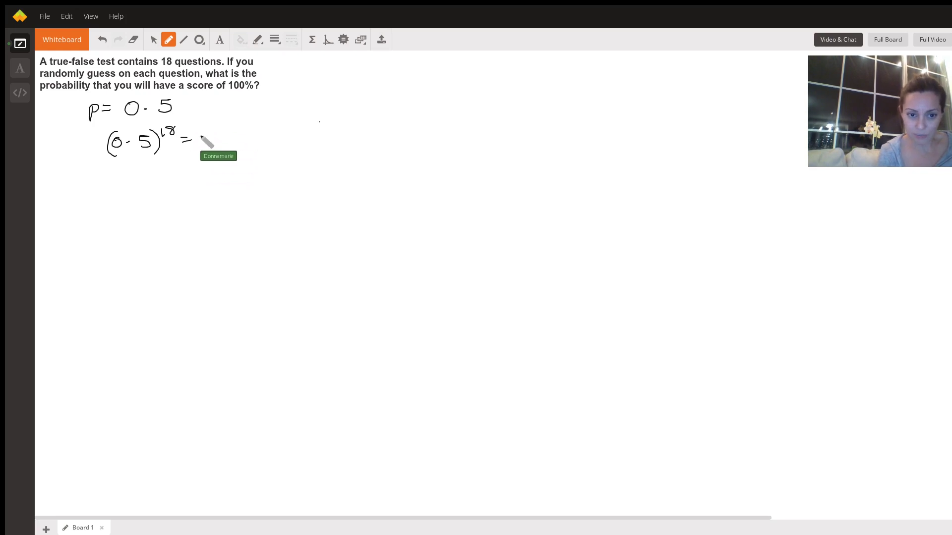
- Handwrite the result 0.000003814 after "(0.5)^18 ="
left_click_drag(202, 141, 285, 136)
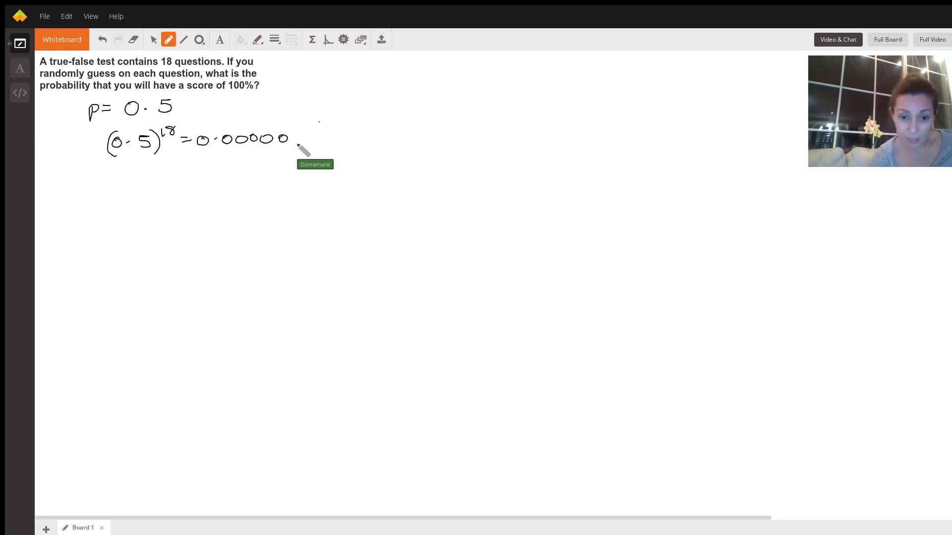
mouse_move(293, 134)
left_mouse_down()
mouse_move(321, 145)
mouse_move(341, 139)
left_mouse_up()
left_click_drag(338, 132, 338, 144)
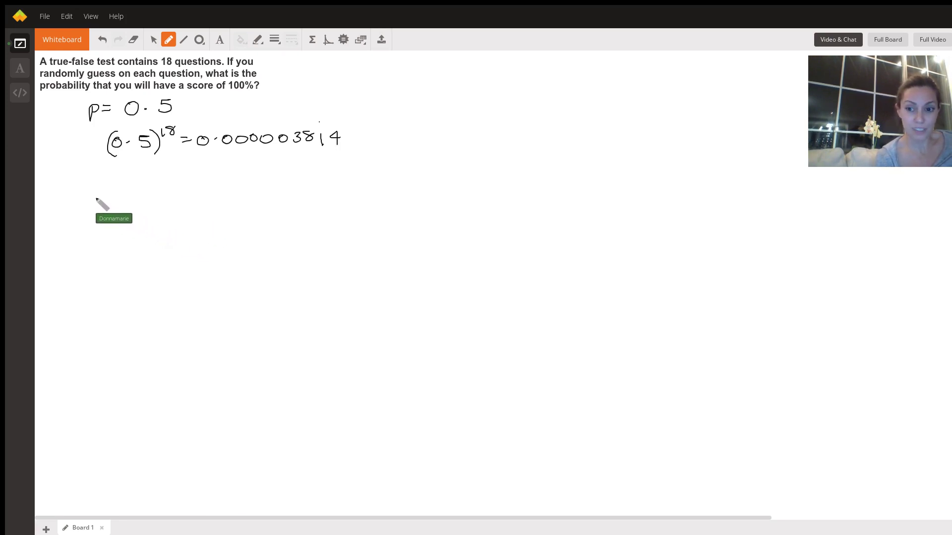
- Handwrite the binomial coefficient 18 over 18, then (0.5)^18 and (1-0.5)^(18-18) beside it
left_click_drag(109, 191, 103, 241)
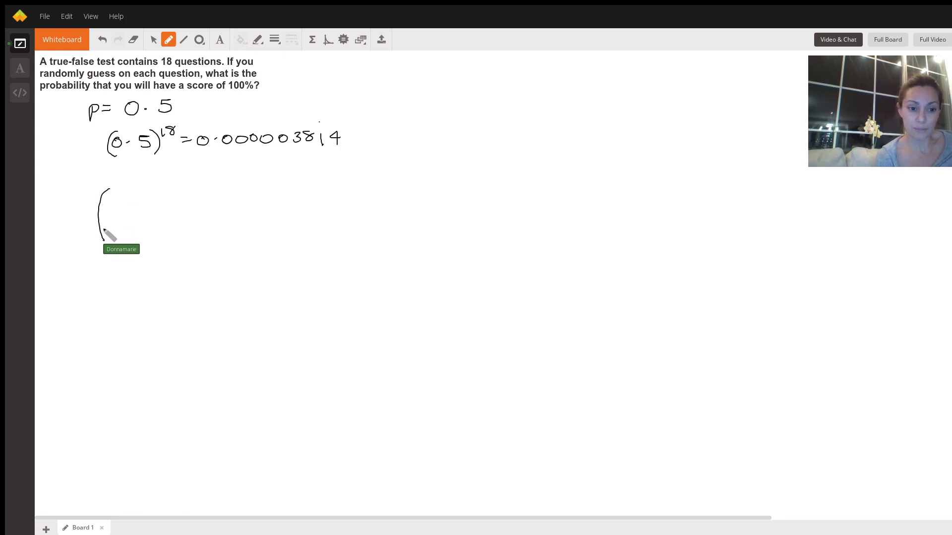
mouse_move(119, 192)
left_mouse_down()
mouse_move(120, 206)
mouse_move(141, 194)
mouse_move(121, 233)
mouse_move(140, 231)
mouse_move(141, 221)
mouse_move(149, 236)
mouse_move(160, 234)
left_mouse_up()
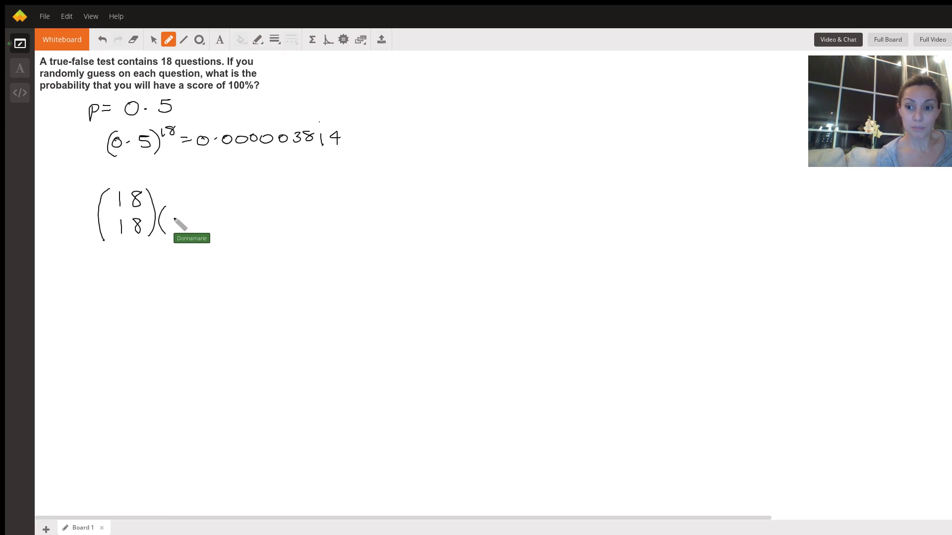
mouse_move(176, 214)
left_mouse_down()
mouse_move(201, 231)
mouse_move(206, 212)
left_mouse_up()
left_click(182, 217)
left_click_drag(214, 206, 224, 234)
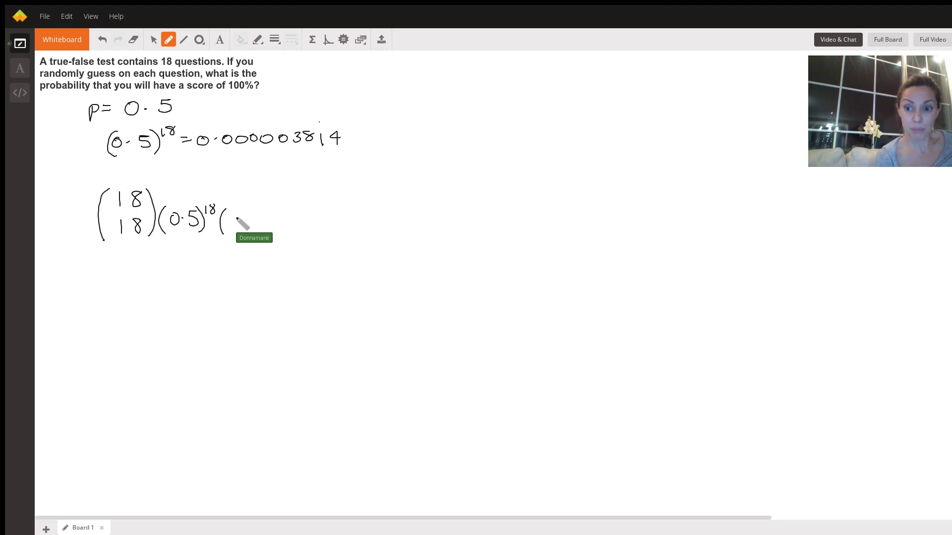
mouse_move(229, 217)
left_mouse_down()
mouse_move(228, 233)
mouse_move(261, 220)
mouse_move(281, 231)
left_mouse_up()
left_click(262, 222)
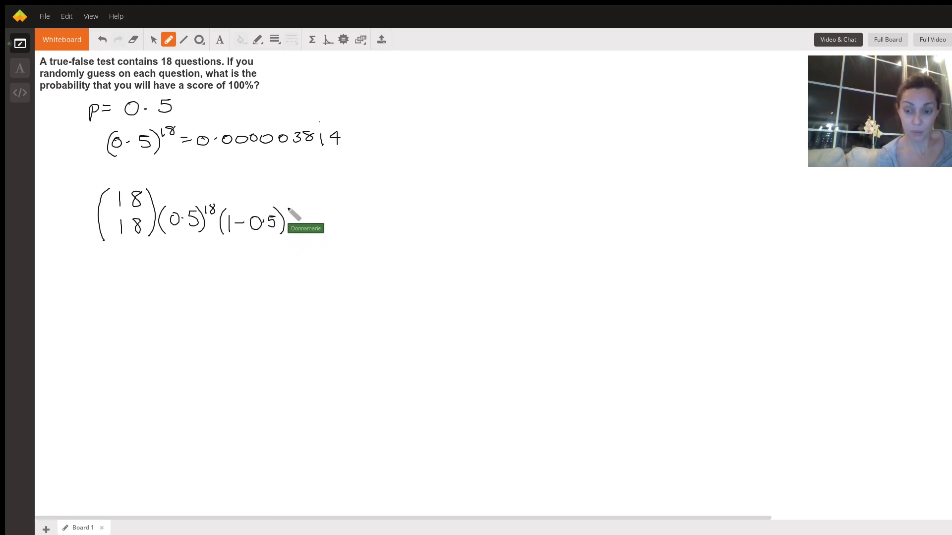
left_click_drag(286, 205, 308, 204)
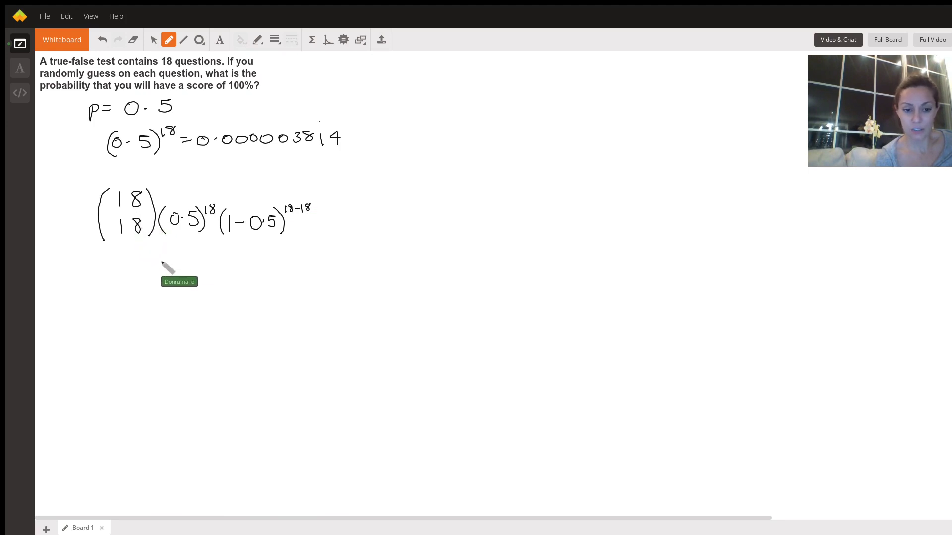
- Write "(1)(0.5)^18(0.5)^0 = (0.5)^18" and draw an arrow from 0.000003814 to it
left_click_drag(162, 247, 160, 277)
mouse_move(168, 254)
left_mouse_down()
mouse_move(169, 271)
mouse_move(199, 276)
mouse_move(212, 258)
mouse_move(243, 272)
mouse_move(260, 246)
mouse_move(273, 286)
mouse_move(282, 258)
mouse_move(321, 268)
mouse_move(324, 245)
mouse_move(353, 256)
left_mouse_up()
left_click_drag(343, 261, 420, 270)
left_click_drag(429, 245, 434, 245)
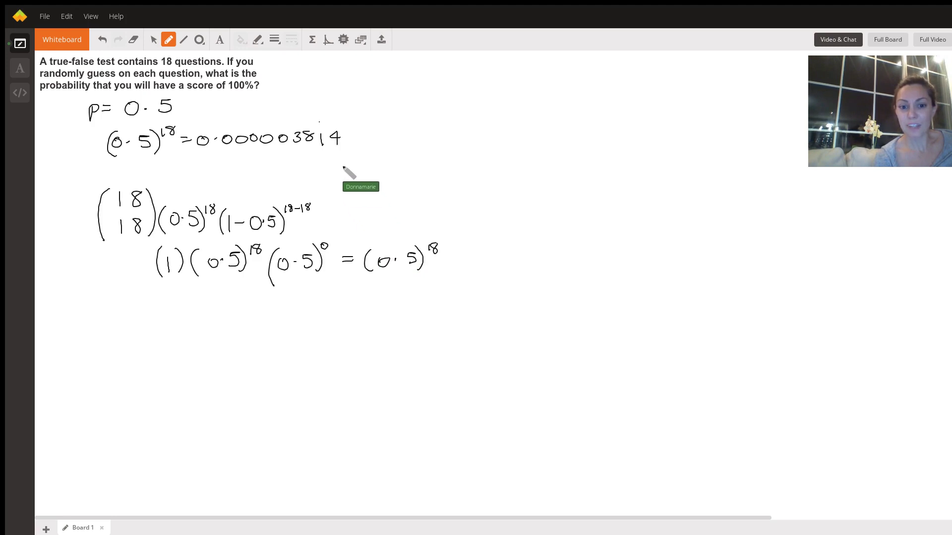
left_click_drag(338, 159, 365, 232)
left_click_drag(355, 217, 373, 217)
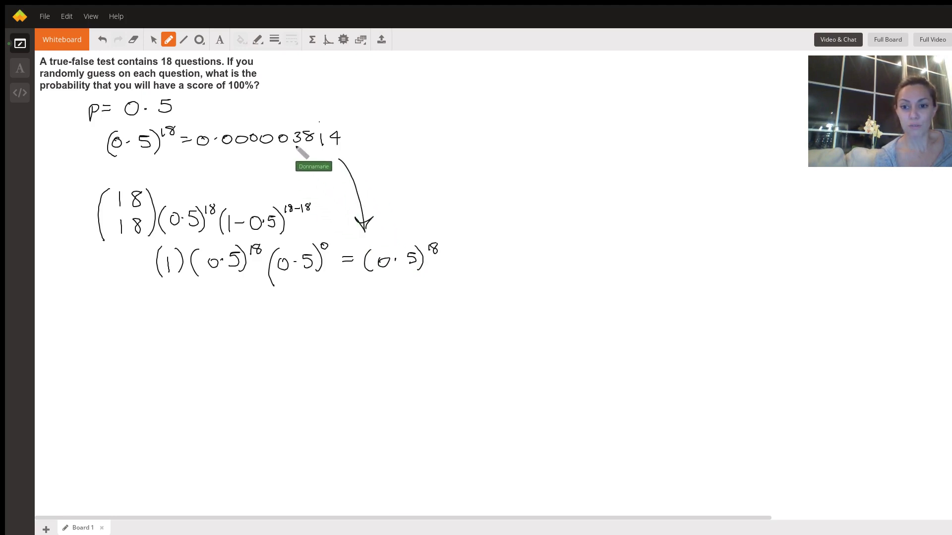